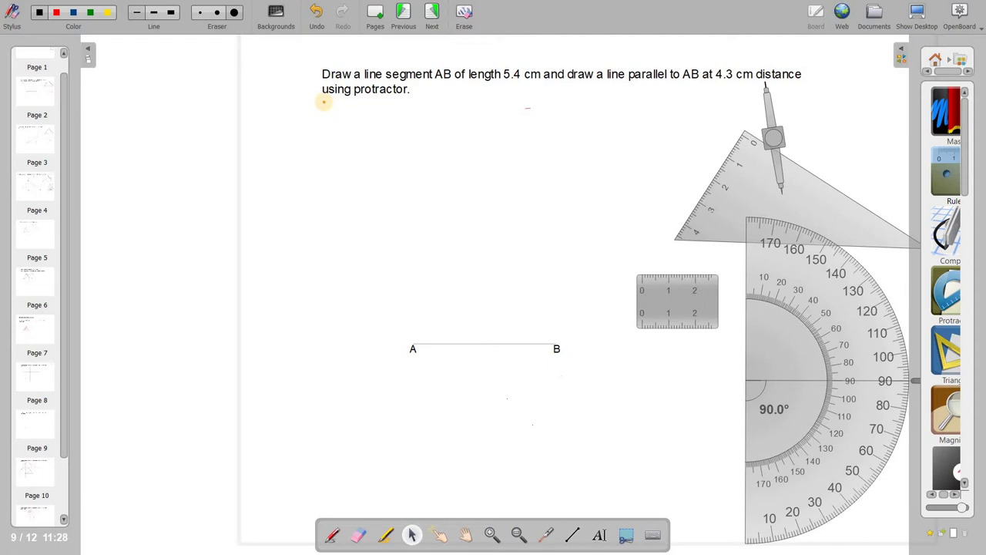
# Step: Measure segment AB with the ruler, placing its zero mark at A and lengthening the ruler past B
pyautogui.moveTo(324, 101); pyautogui.dragTo(409, 99)
pyautogui.hotkey('ctrl', 'z')
pyautogui.moveTo(676, 316)
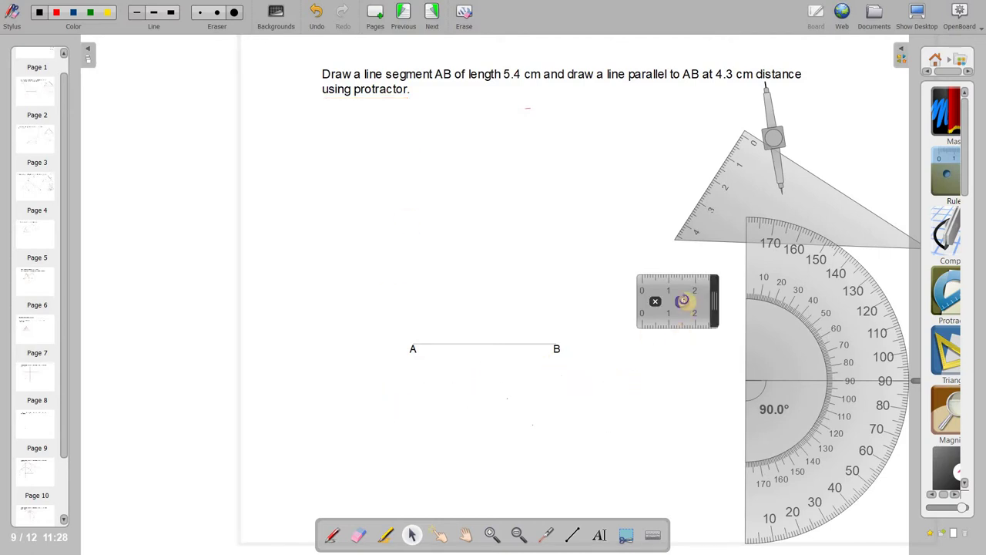
pyautogui.moveTo(677, 318); pyautogui.dragTo(448, 389)
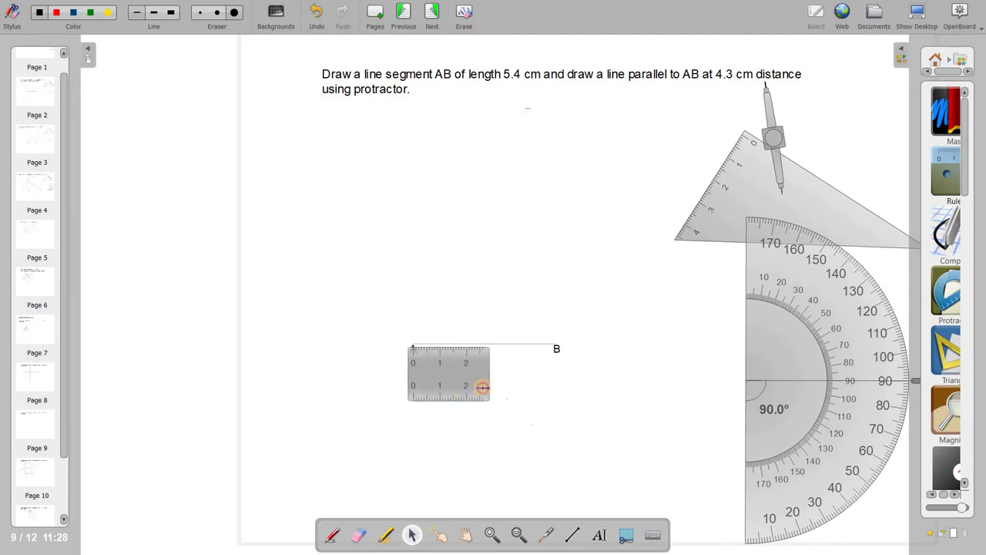
pyautogui.moveTo(552, 373); pyautogui.dragTo(608, 388)
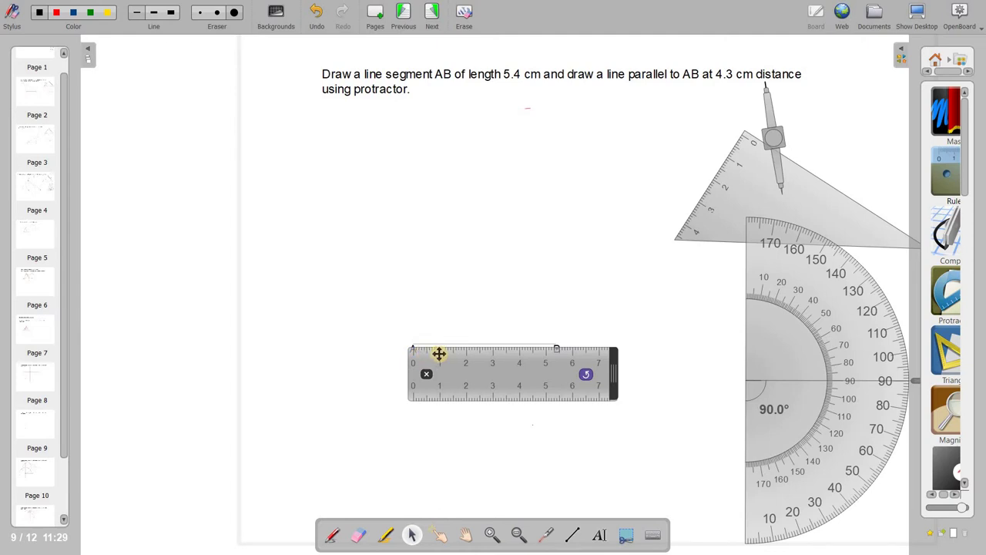
# Step: Move the ruler below segment AB, then place the protractor above AB and rotate it so its baseline is roughly horizontal
pyautogui.moveTo(501, 375); pyautogui.dragTo(500, 451)
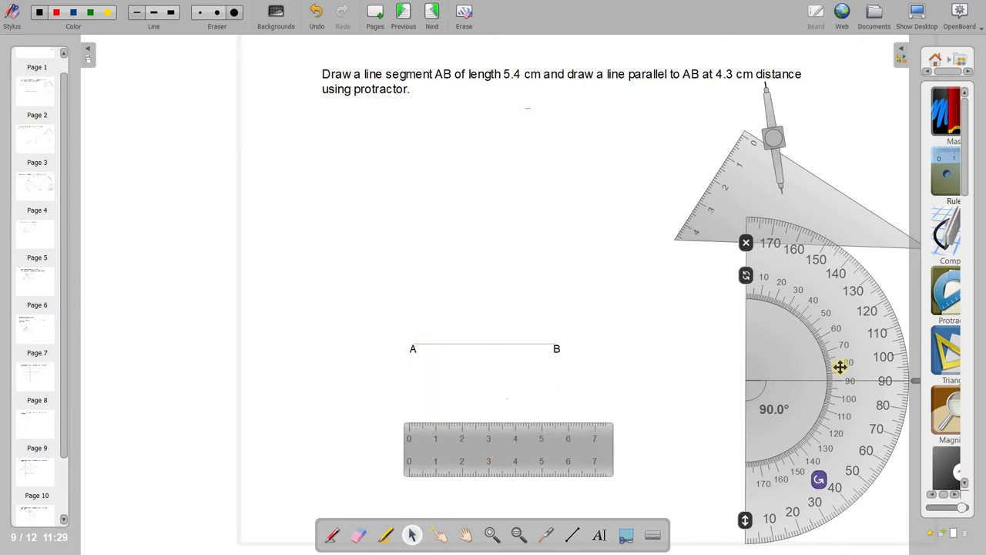
pyautogui.moveTo(774, 364); pyautogui.dragTo(538, 279)
pyautogui.moveTo(519, 397); pyautogui.dragTo(605, 187)
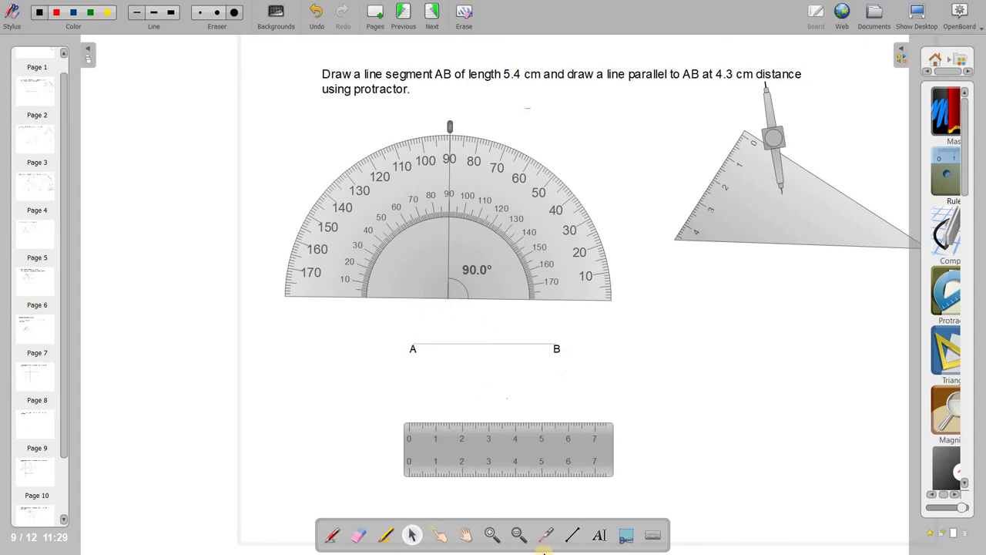
# Step: Position the protractor so the centre of its baseline sits on point A
pyautogui.click(492, 534)
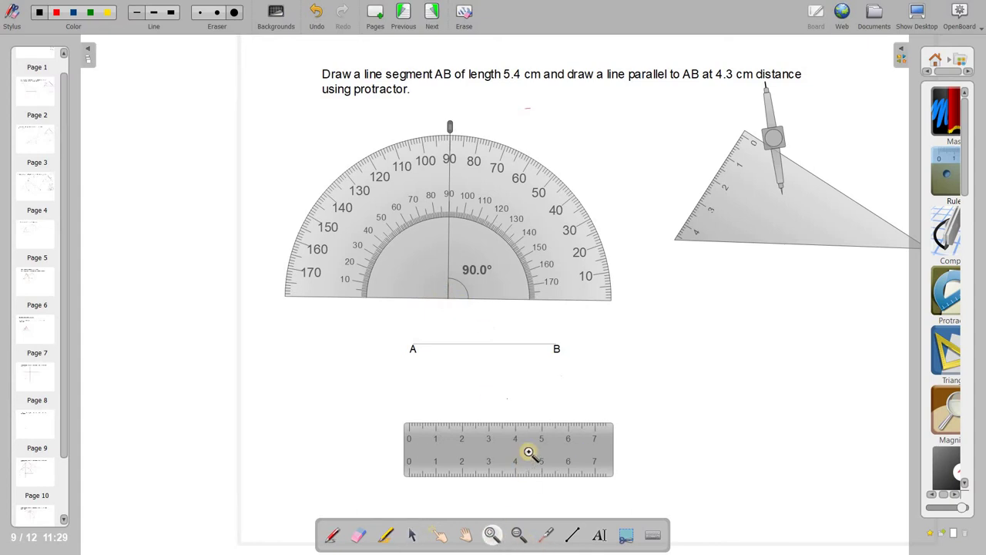
pyautogui.click(611, 407)
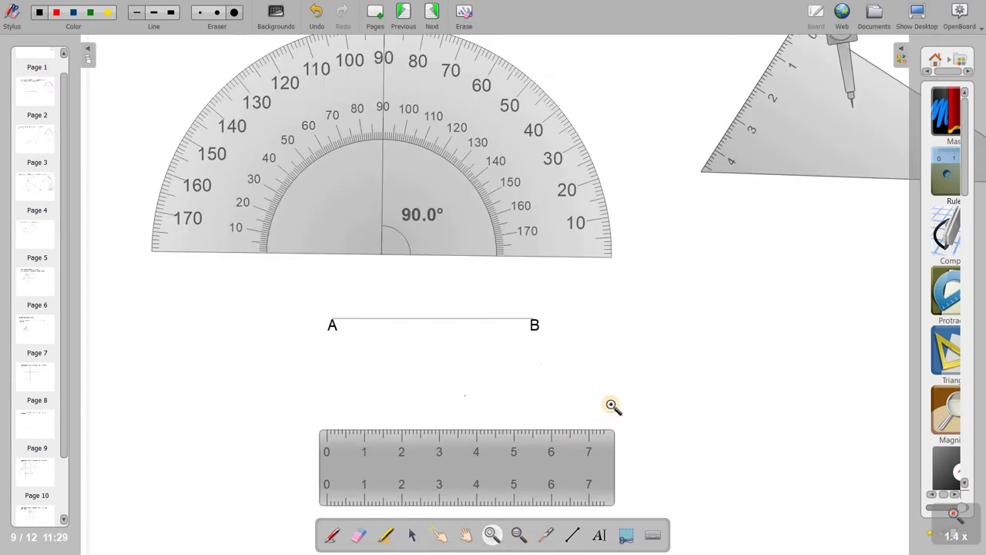
pyautogui.click(466, 534)
pyautogui.moveTo(568, 357); pyautogui.dragTo(612, 418)
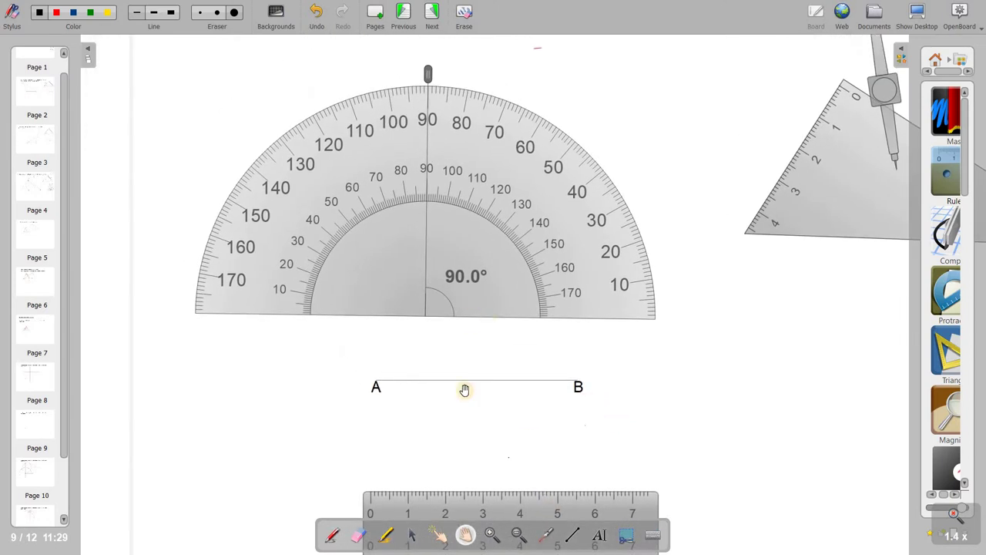
pyautogui.click(411, 534)
pyautogui.click(358, 291)
pyautogui.moveTo(363, 257); pyautogui.dragTo(346, 299)
pyautogui.moveTo(447, 284); pyautogui.dragTo(426, 293)
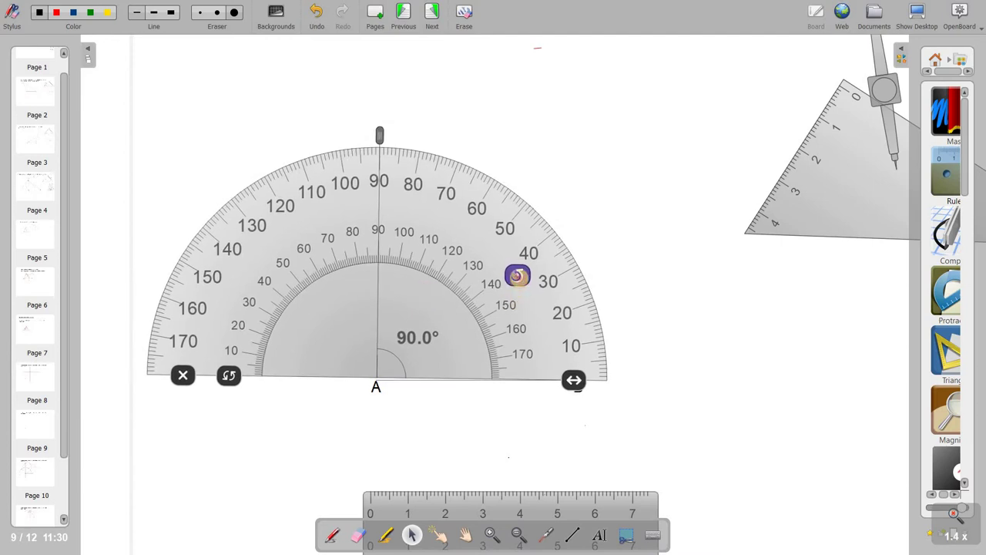
# Step: Fine-tune the protractor's rotation and position so its baseline lies exactly along AB with the centre at A
pyautogui.moveTo(518, 276); pyautogui.dragTo(518, 273)
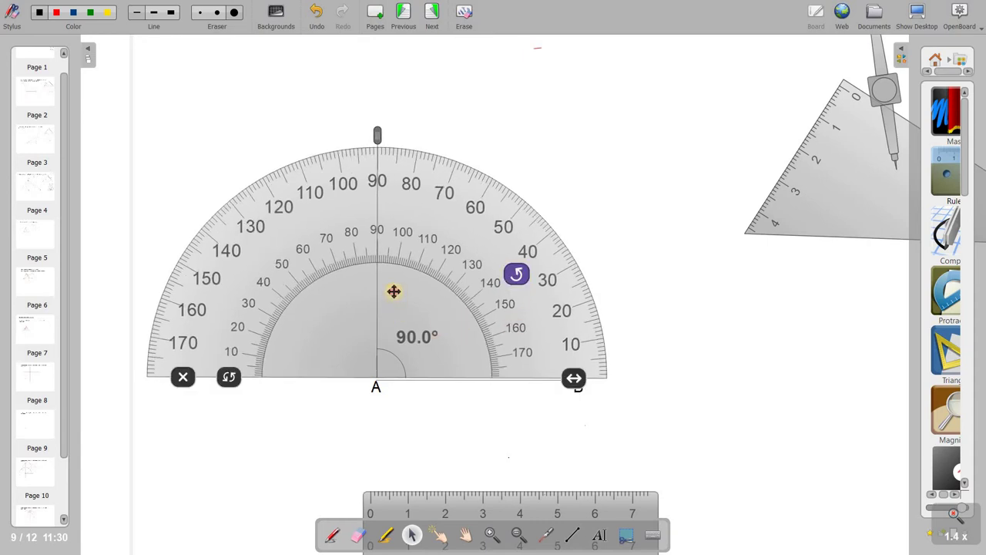
pyautogui.moveTo(395, 293); pyautogui.dragTo(393, 292)
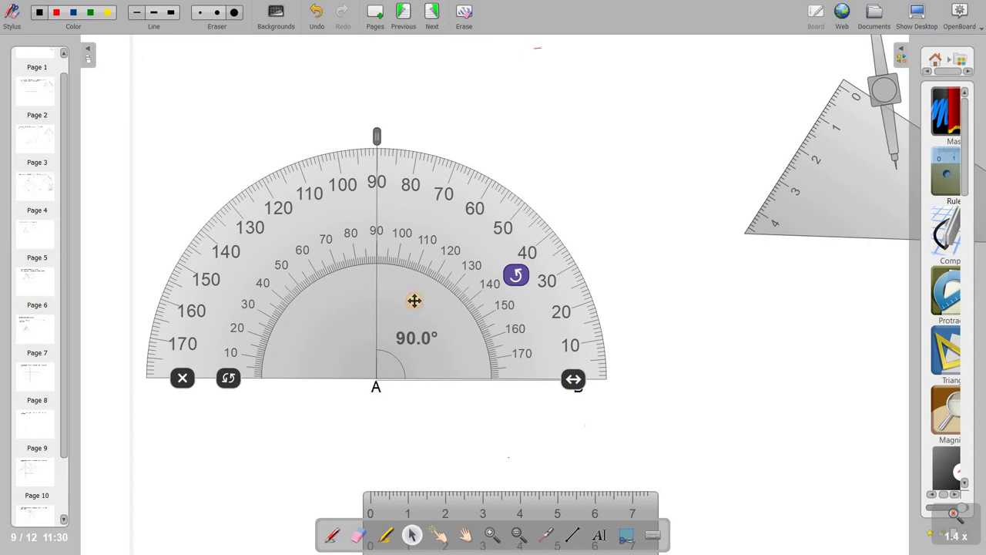
pyautogui.moveTo(414, 302); pyautogui.dragTo(413, 301)
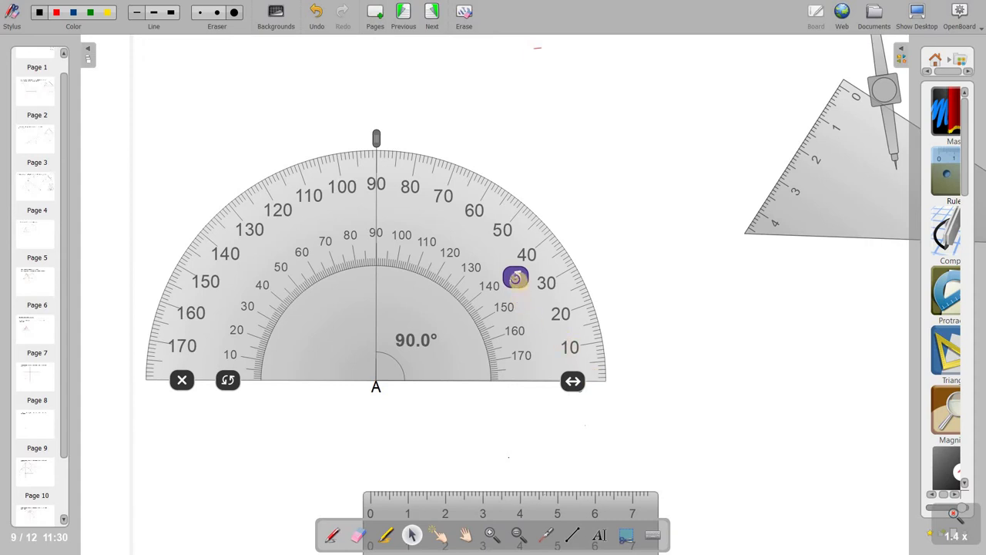
pyautogui.moveTo(516, 277); pyautogui.dragTo(516, 277)
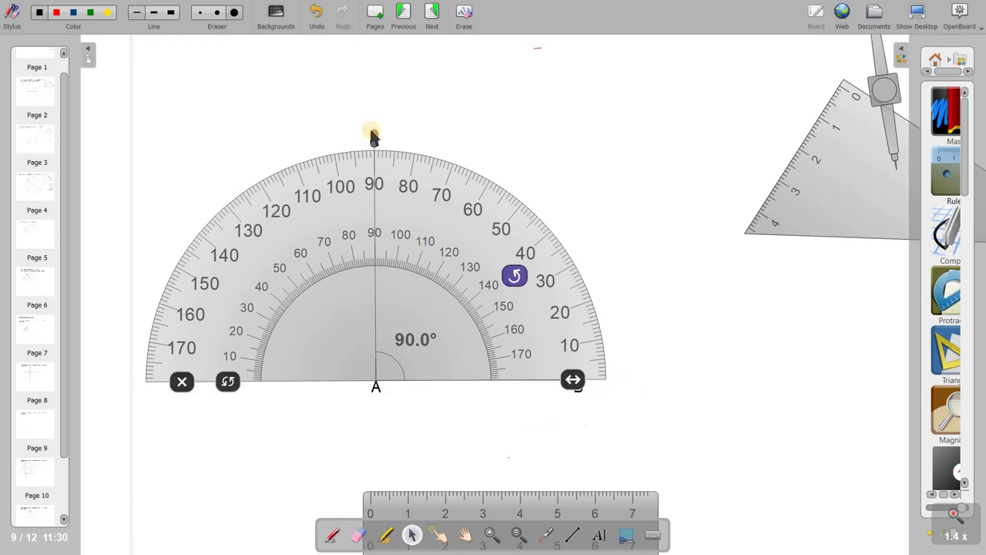
# Step: Enlarge the protractor around point A and set its angle marker to exactly 90.0°
pyautogui.moveTo(374, 137); pyautogui.dragTo(378, 117)
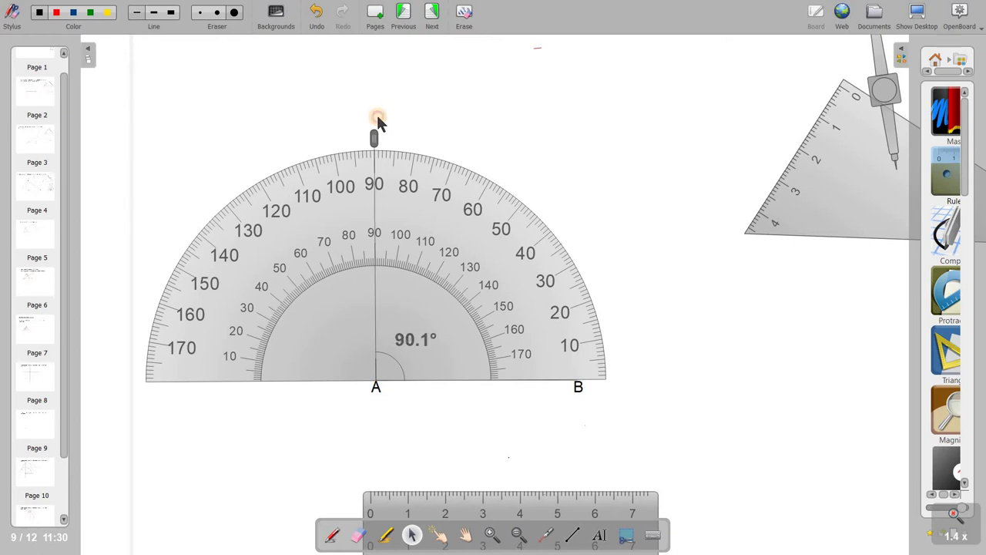
pyautogui.moveTo(377, 115); pyautogui.dragTo(377, 115)
pyautogui.moveTo(378, 120); pyautogui.dragTo(377, 115)
pyautogui.moveTo(467, 178)
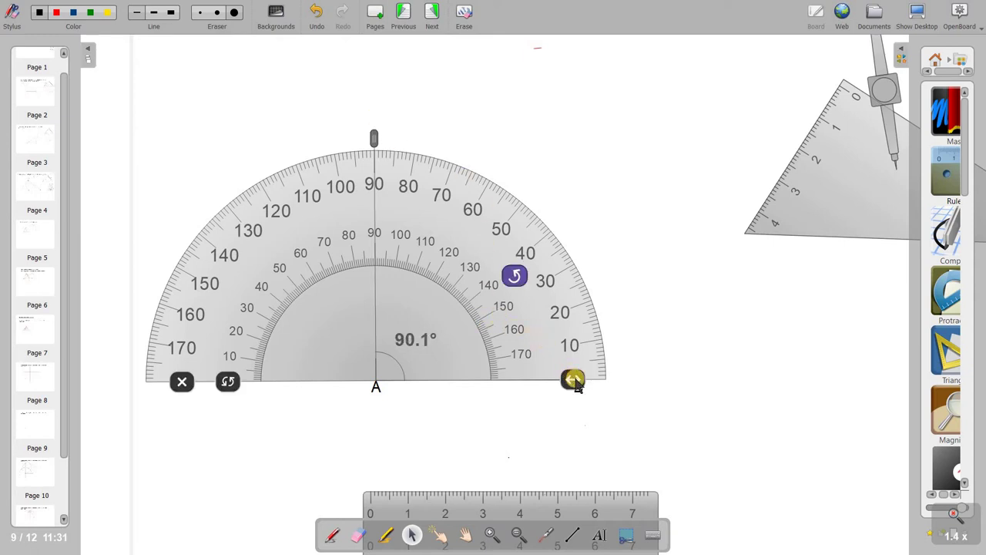
pyautogui.moveTo(575, 381); pyautogui.dragTo(671, 372)
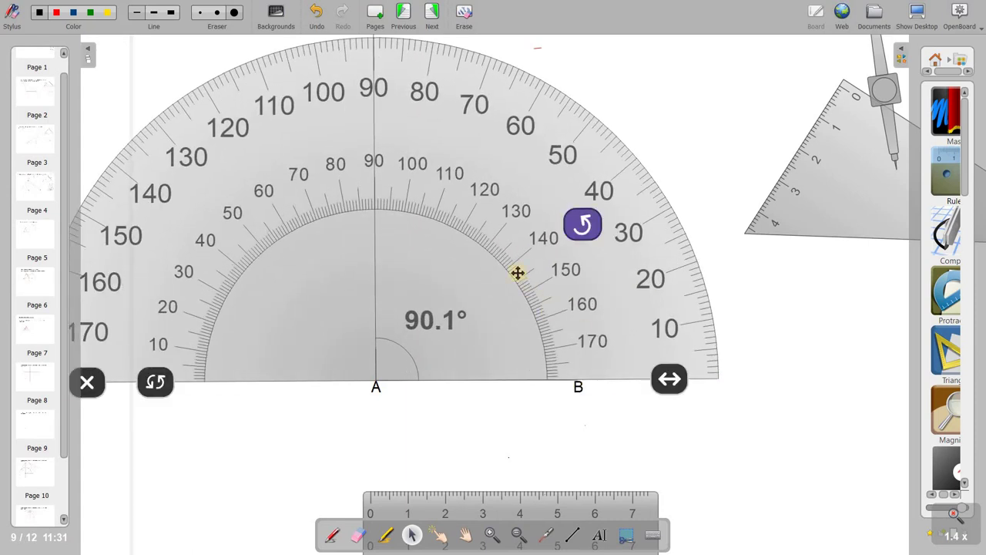
pyautogui.click(465, 534)
pyautogui.moveTo(508, 448); pyautogui.dragTo(511, 481)
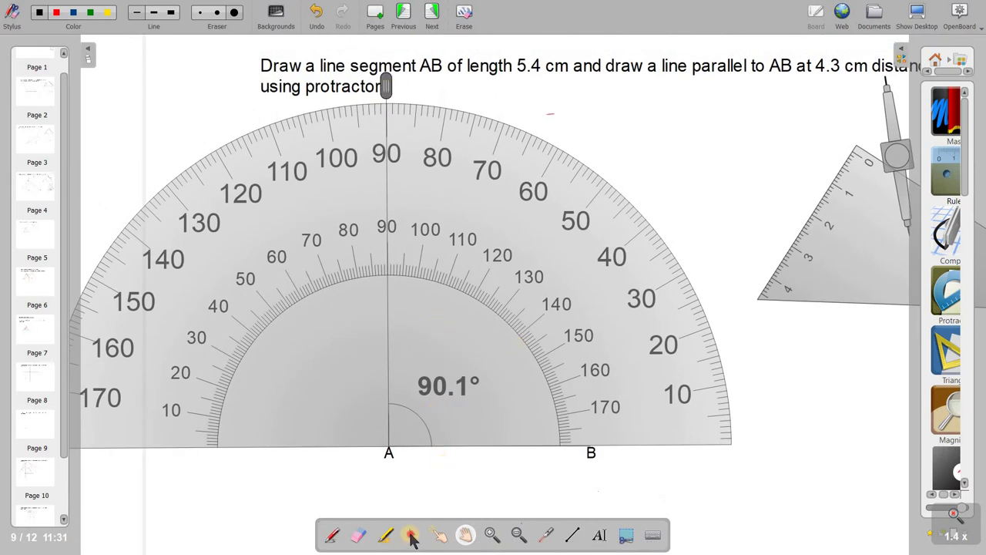
pyautogui.click(411, 535)
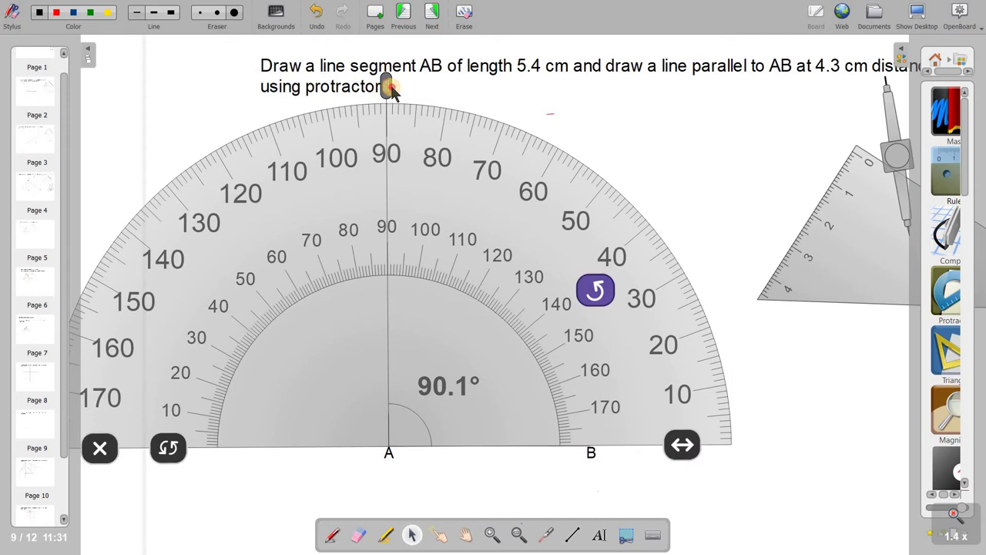
pyautogui.moveTo(388, 89); pyautogui.dragTo(387, 89)
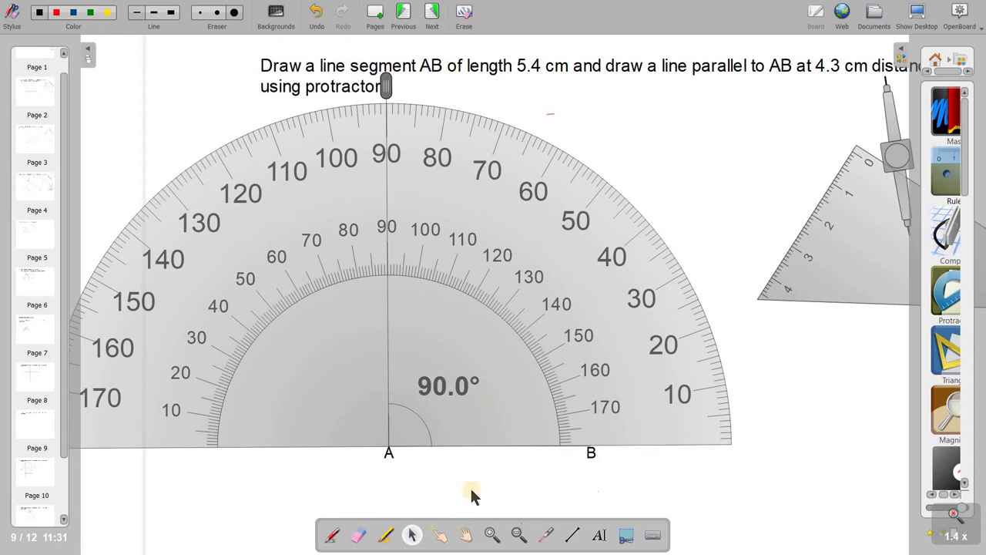
# Step: Shrink the protractor so its baseline ends just beyond point B
pyautogui.moveTo(617, 368)
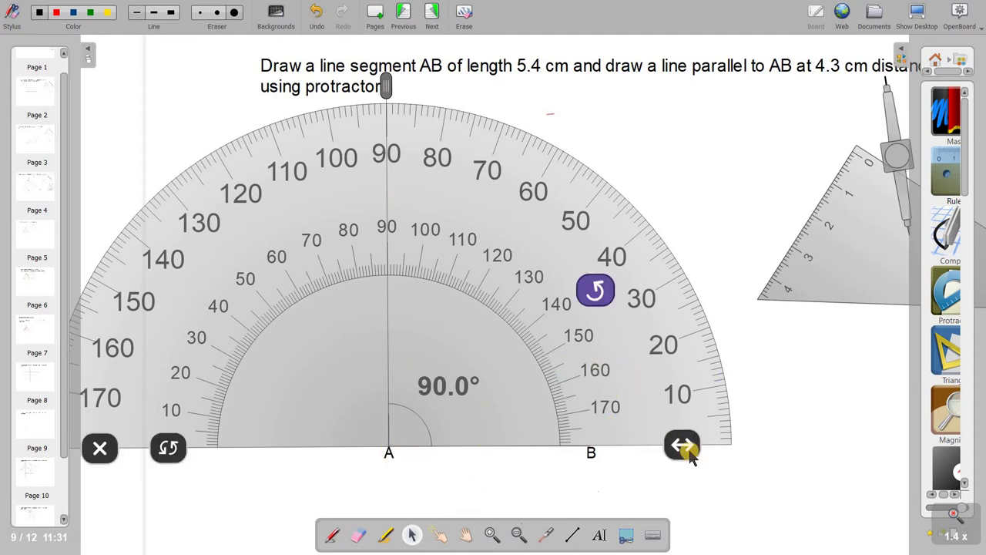
pyautogui.moveTo(683, 445); pyautogui.dragTo(574, 448)
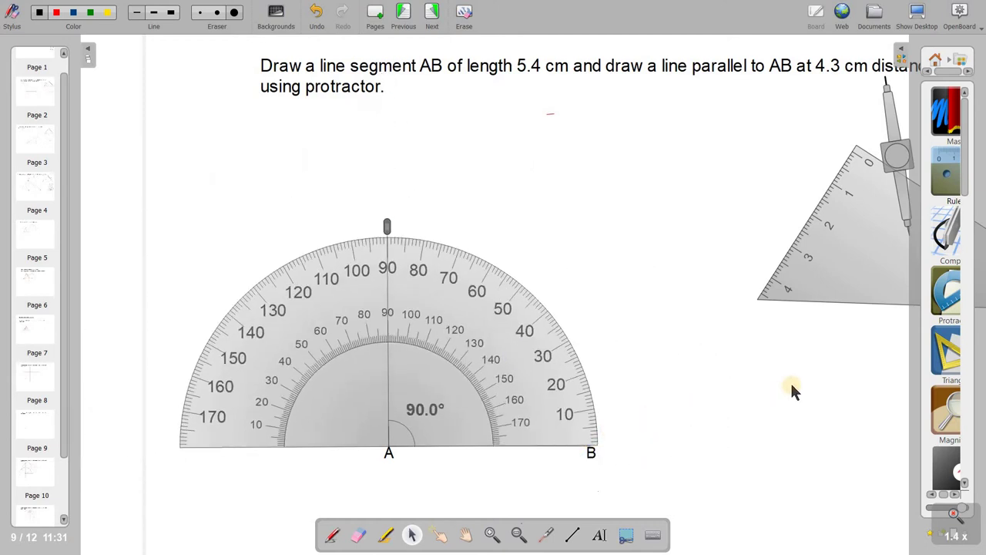
pyautogui.click(629, 494)
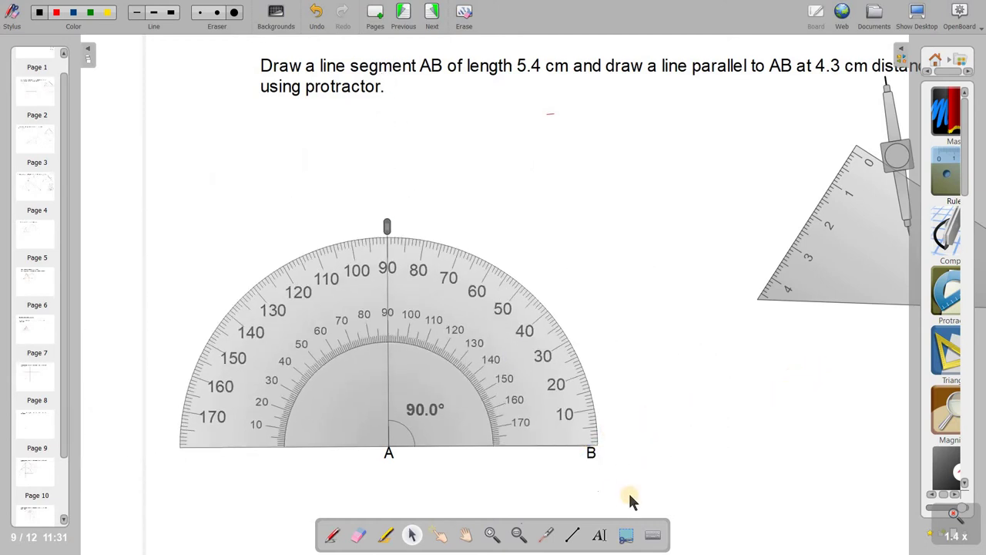
# Step: Draw a thin red vertical line along the protractor's 90° marker, passing through A and extending below it
pyautogui.click(574, 535)
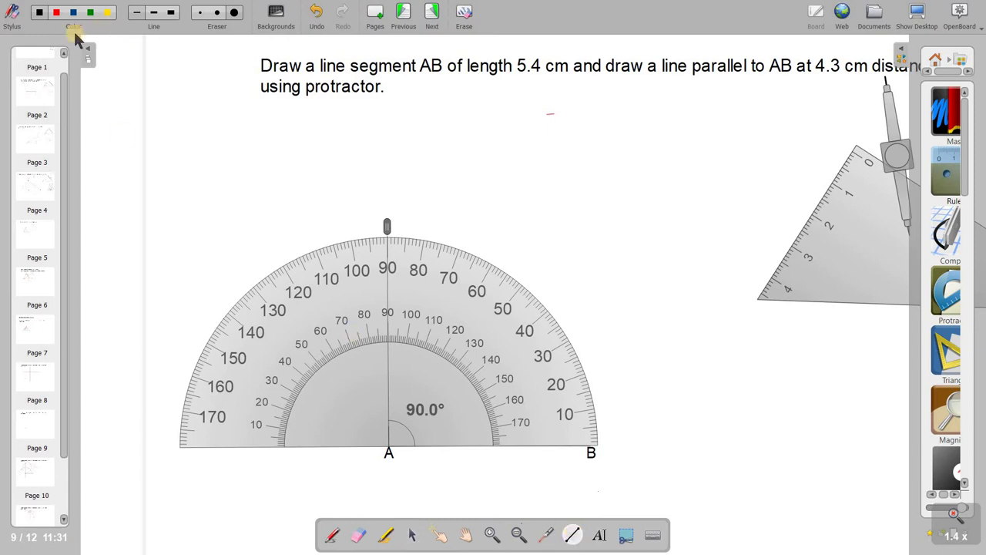
pyautogui.click(57, 13)
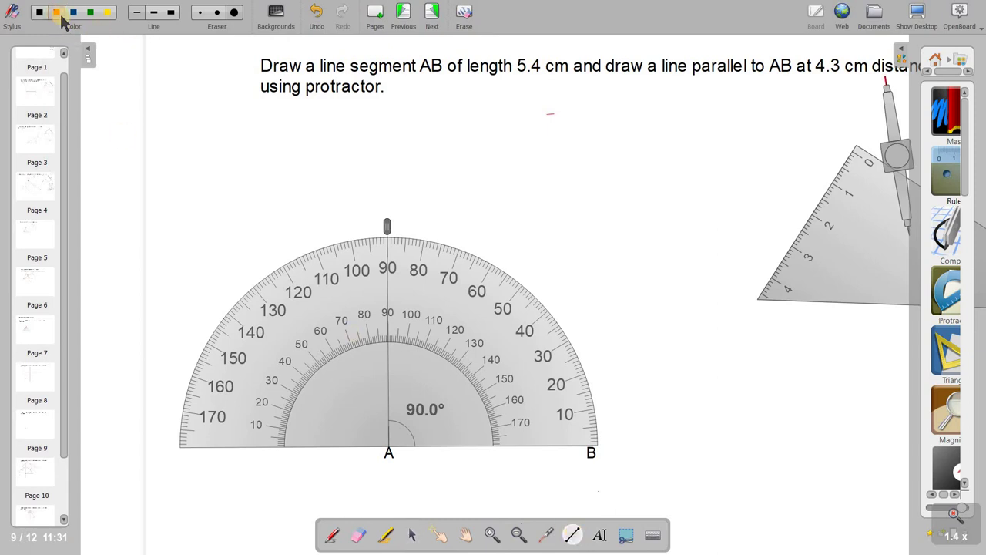
pyautogui.click(136, 13)
pyautogui.moveTo(387, 208)
pyautogui.mouseDown()
pyautogui.moveTo(386, 504)
pyautogui.moveTo(396, 513)
pyautogui.mouseUp()
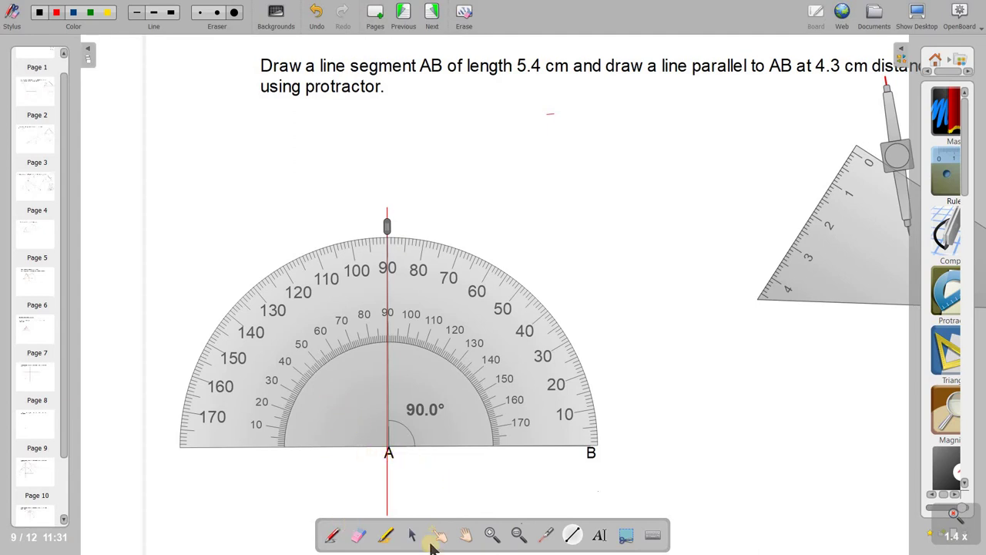
# Step: Move the protractor off point A towards the set square, and place the compass at a slight tilt beside the red perpendicular
pyautogui.click(412, 535)
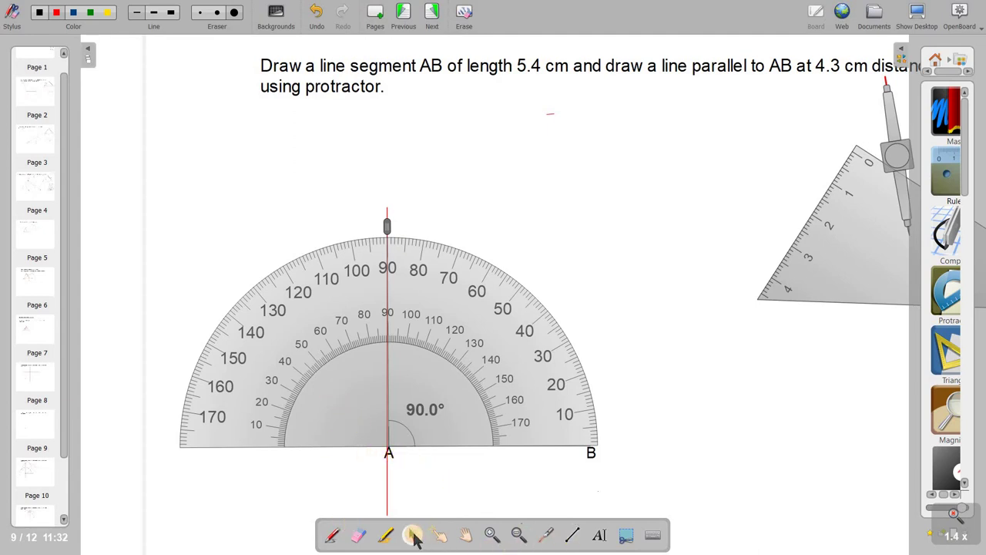
pyautogui.moveTo(427, 363); pyautogui.dragTo(802, 416)
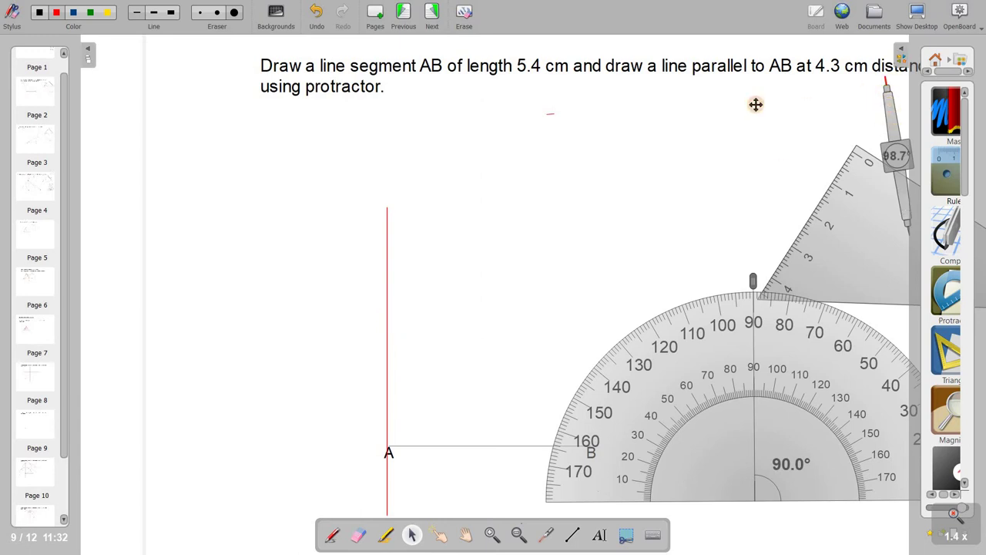
pyautogui.moveTo(721, 104); pyautogui.dragTo(632, 282)
pyautogui.moveTo(606, 244)
pyautogui.mouseDown()
pyautogui.moveTo(533, 240)
pyautogui.moveTo(508, 208)
pyautogui.moveTo(554, 219)
pyautogui.mouseUp()
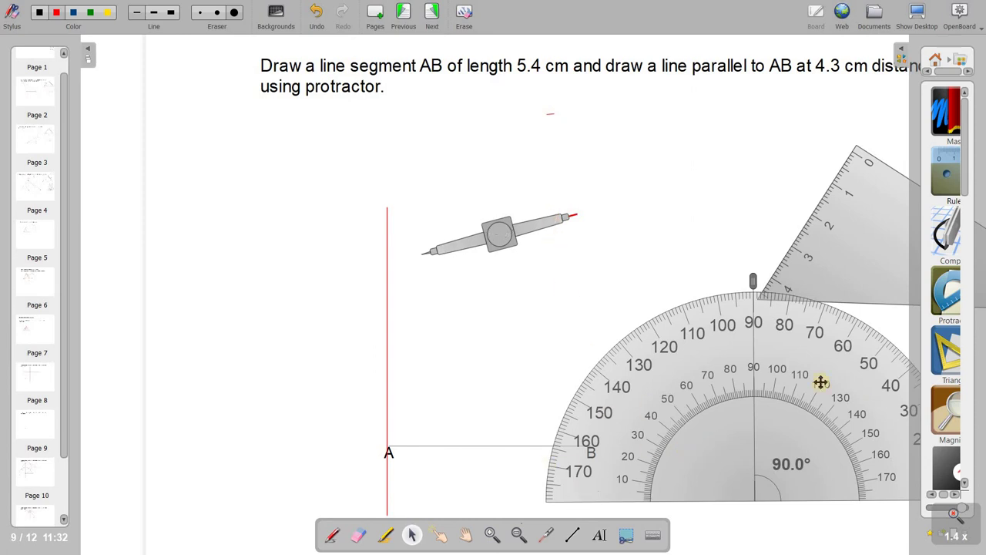
# Step: Add the magnifier to the page, switch its lens to the rectangular shape and move it over the set square
pyautogui.click(954, 428)
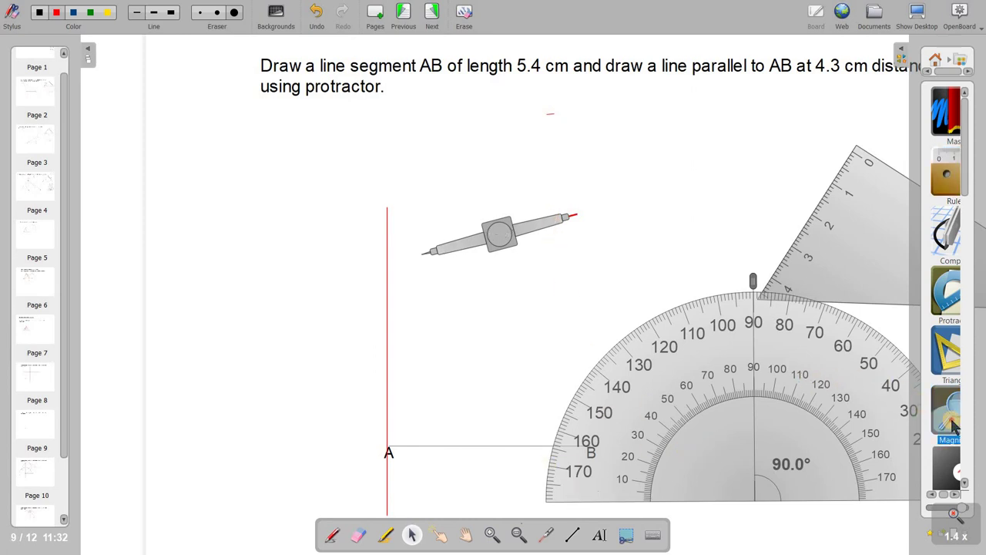
pyautogui.moveTo(954, 428)
pyautogui.mouseDown()
pyautogui.moveTo(530, 310)
pyautogui.moveTo(512, 251)
pyautogui.moveTo(493, 262)
pyautogui.moveTo(502, 275)
pyautogui.mouseUp()
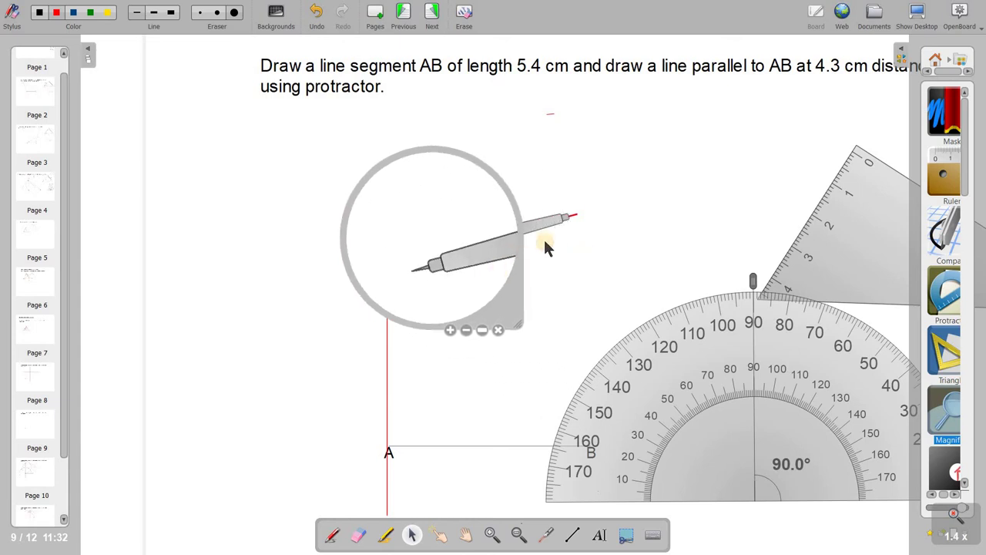
pyautogui.moveTo(552, 221)
pyautogui.moveTo(552, 221); pyautogui.dragTo(552, 221)
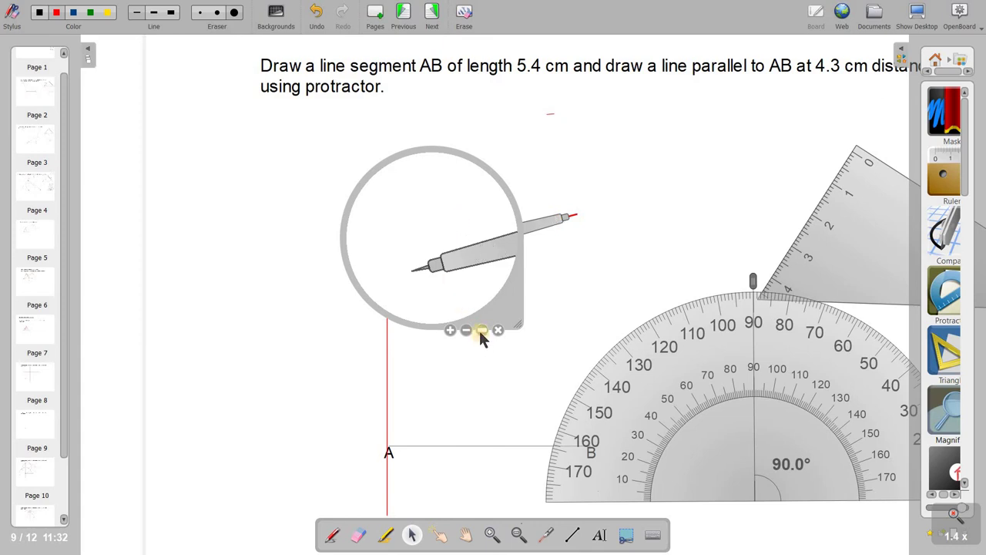
pyautogui.moveTo(480, 330); pyautogui.dragTo(451, 249)
pyautogui.moveTo(457, 171); pyautogui.dragTo(832, 142)
# Step: Place the compass needle on point A and position the magnifier over A to check the alignment
pyautogui.moveTo(483, 243)
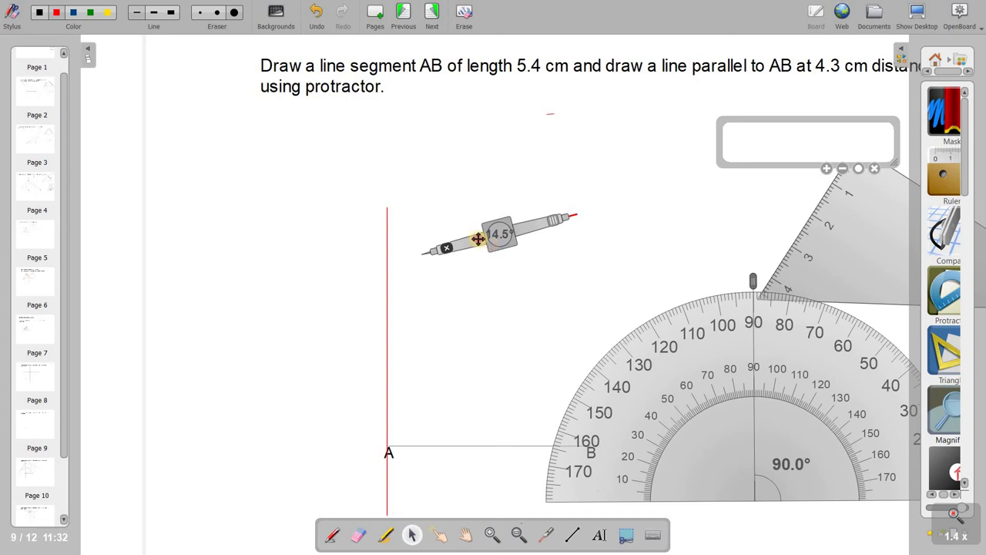
pyautogui.moveTo(478, 238); pyautogui.dragTo(443, 430)
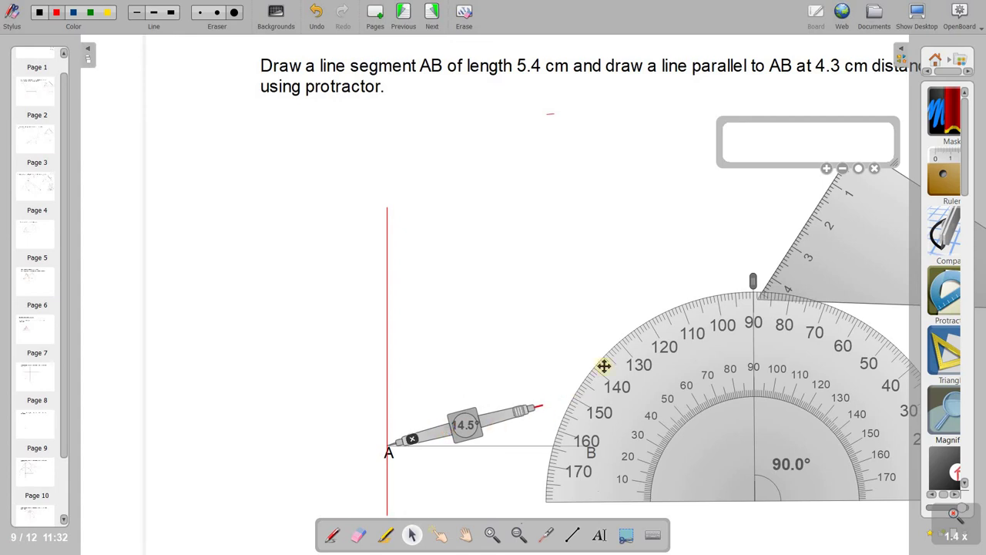
pyautogui.moveTo(593, 310); pyautogui.dragTo(399, 446)
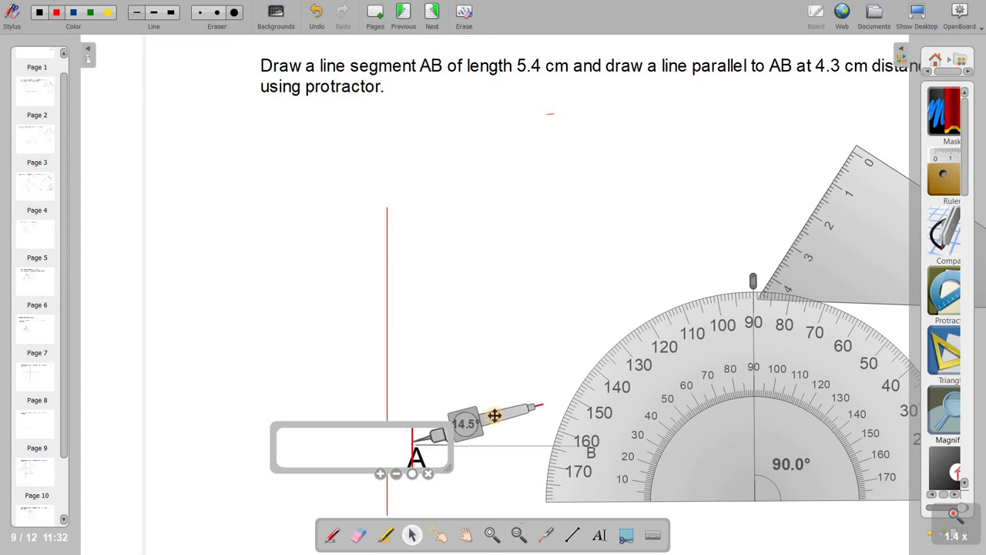
pyautogui.moveTo(495, 417); pyautogui.dragTo(495, 417)
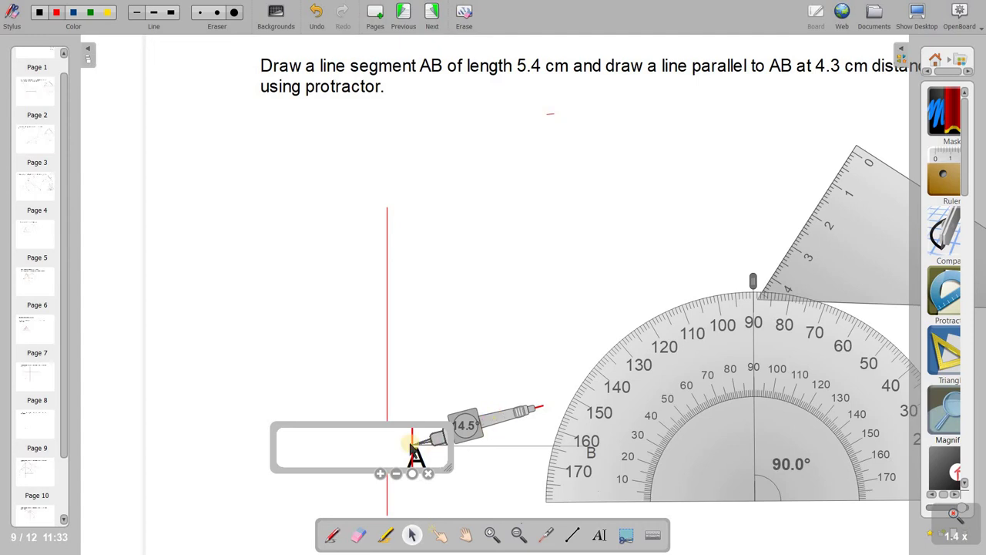
# Step: Fine-tune the compass so its needle sits exactly on point A, checking the tip through the magnifier
pyautogui.moveTo(385, 442); pyautogui.dragTo(262, 429)
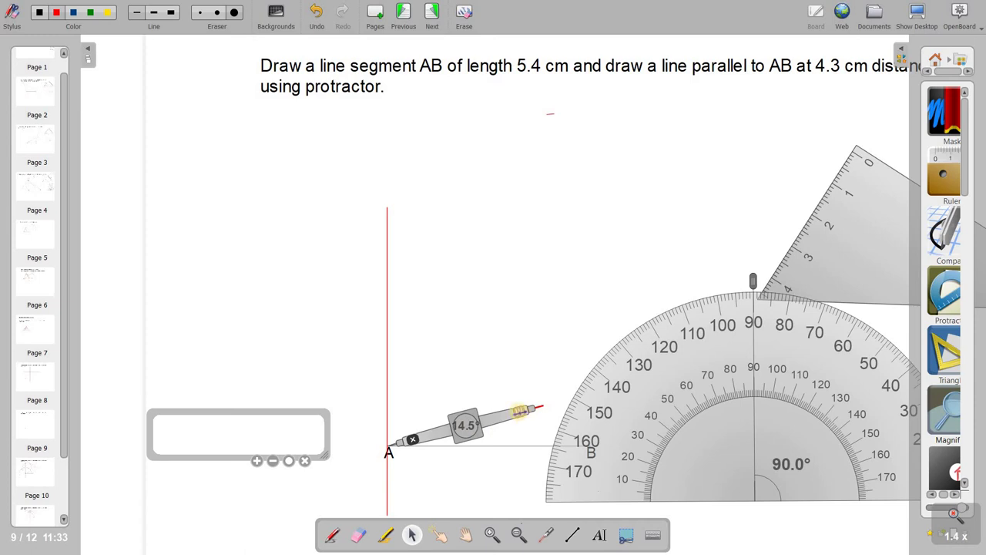
pyautogui.moveTo(521, 411); pyautogui.dragTo(521, 412)
pyautogui.moveTo(306, 438)
pyautogui.mouseDown()
pyautogui.moveTo(406, 451)
pyautogui.moveTo(421, 440)
pyautogui.mouseUp()
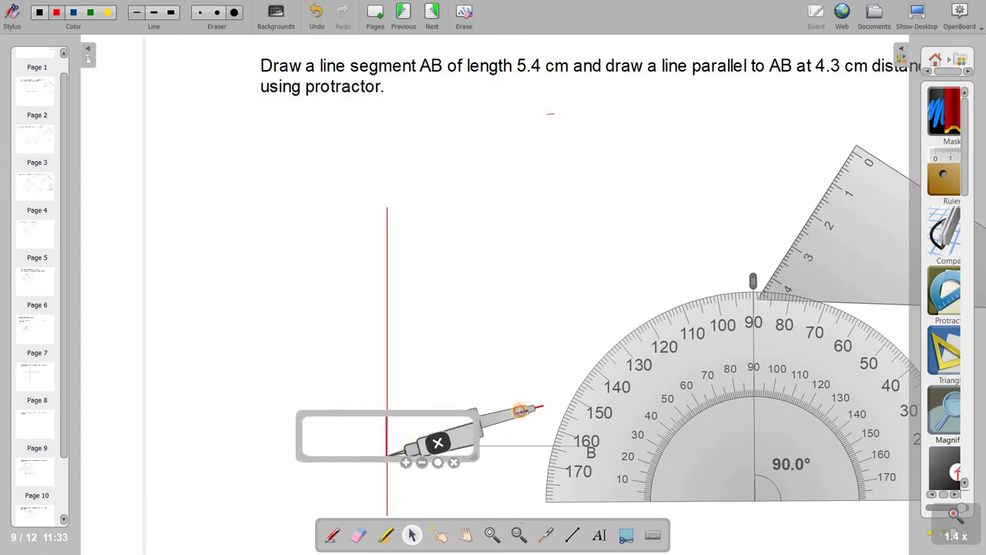
pyautogui.moveTo(521, 411); pyautogui.dragTo(521, 411)
pyautogui.moveTo(404, 433); pyautogui.dragTo(425, 432)
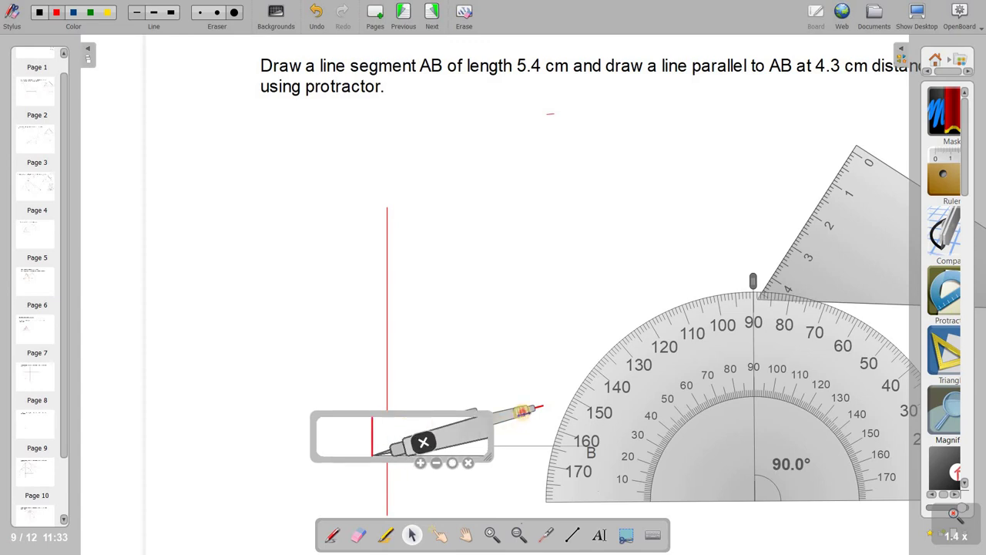
pyautogui.moveTo(521, 411); pyautogui.dragTo(521, 411)
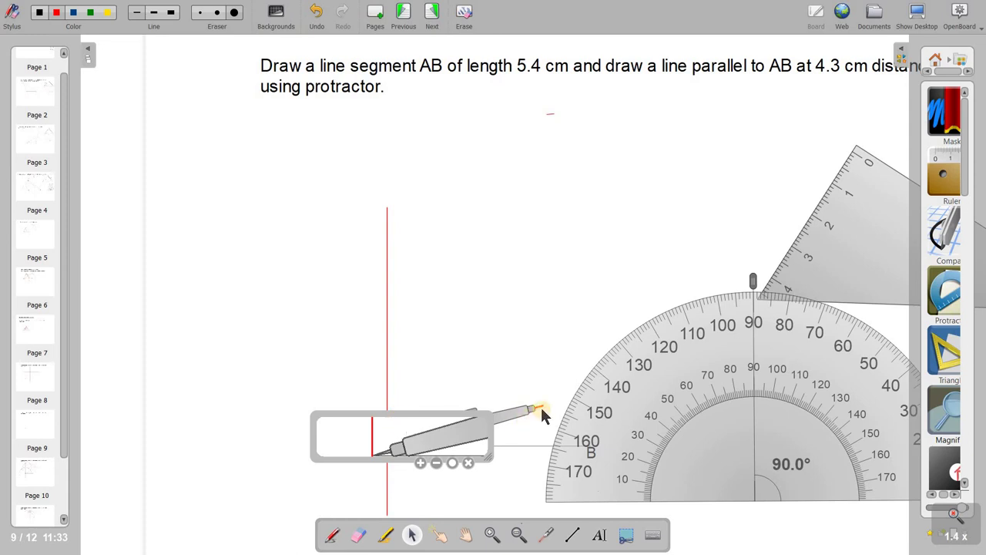
pyautogui.moveTo(541, 406); pyautogui.dragTo(539, 408)
# Step: Move the magnifier clear of A, swing the compass upright about A and draw a short arc across the red perpendicular
pyautogui.moveTo(371, 434); pyautogui.dragTo(234, 454)
pyautogui.moveTo(465, 424)
pyautogui.mouseDown()
pyautogui.moveTo(424, 379)
pyautogui.moveTo(401, 382)
pyautogui.mouseUp()
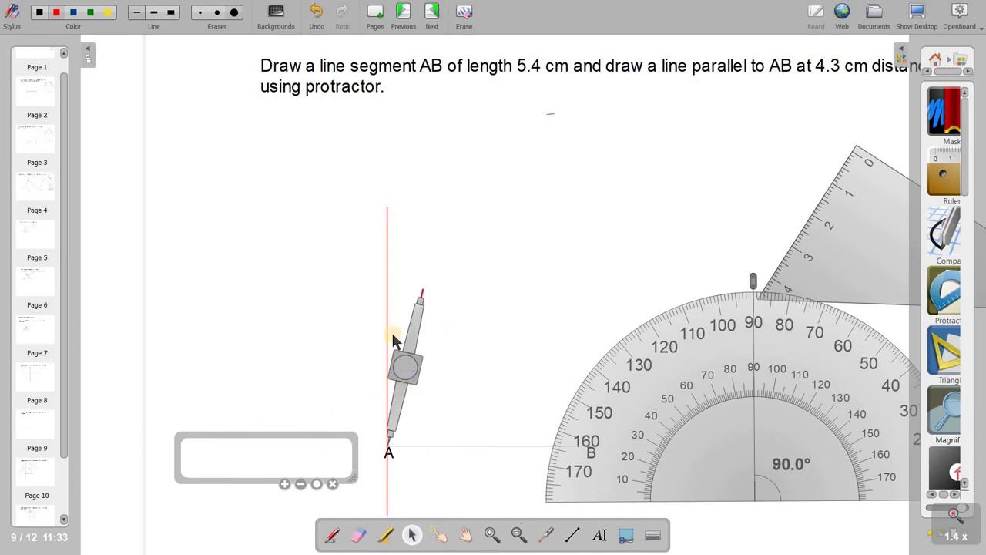
pyautogui.moveTo(426, 286); pyautogui.dragTo(353, 290)
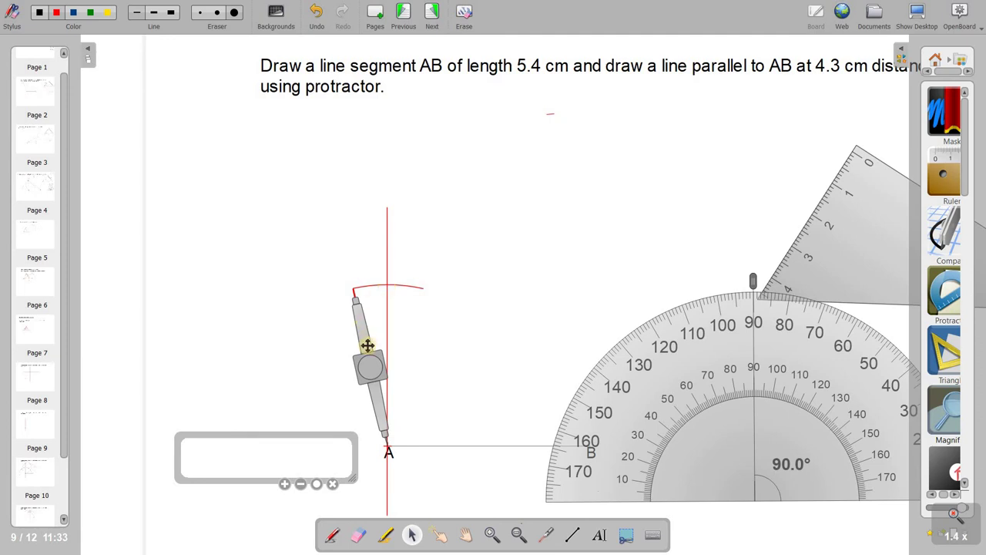
# Step: Add the text label C where the arc crosses the red perpendicular
pyautogui.click(600, 538)
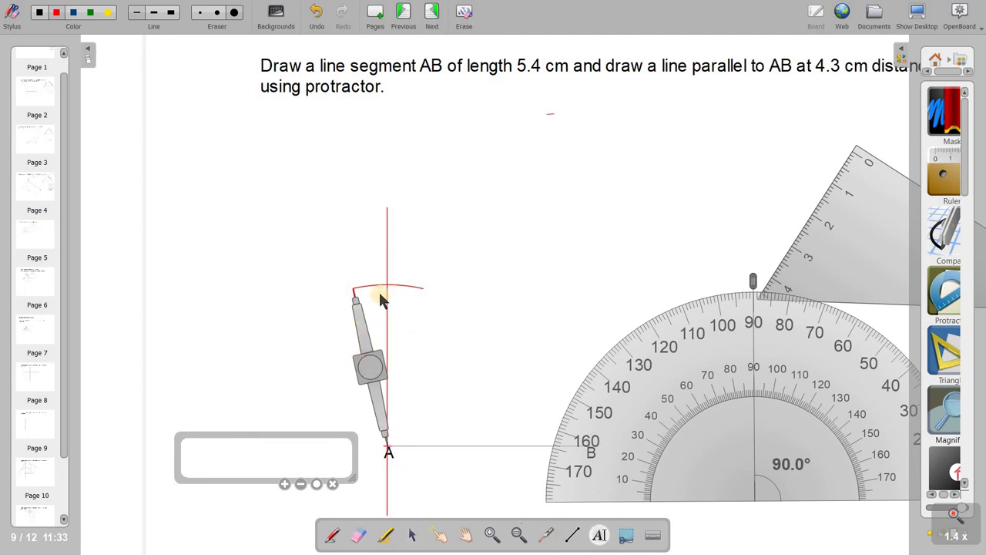
pyautogui.click(243, 289)
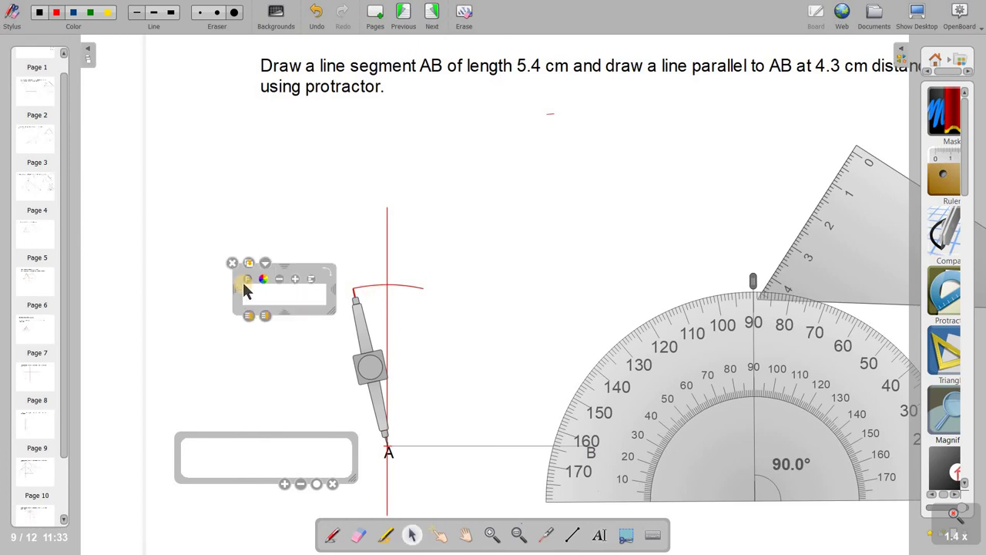
pyautogui.write('C')
pyautogui.click(287, 294)
pyautogui.moveTo(304, 270); pyautogui.dragTo(429, 270)
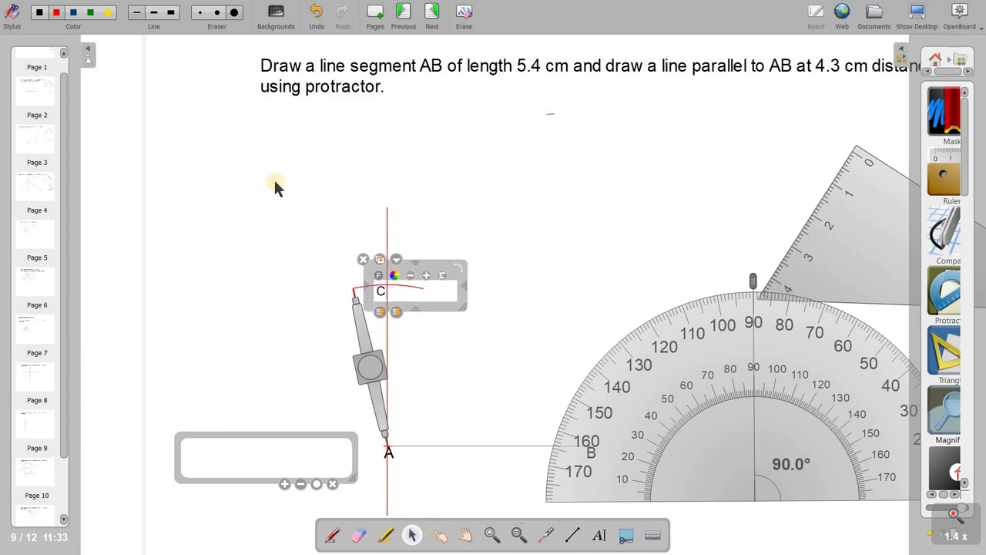
pyautogui.click(138, 255)
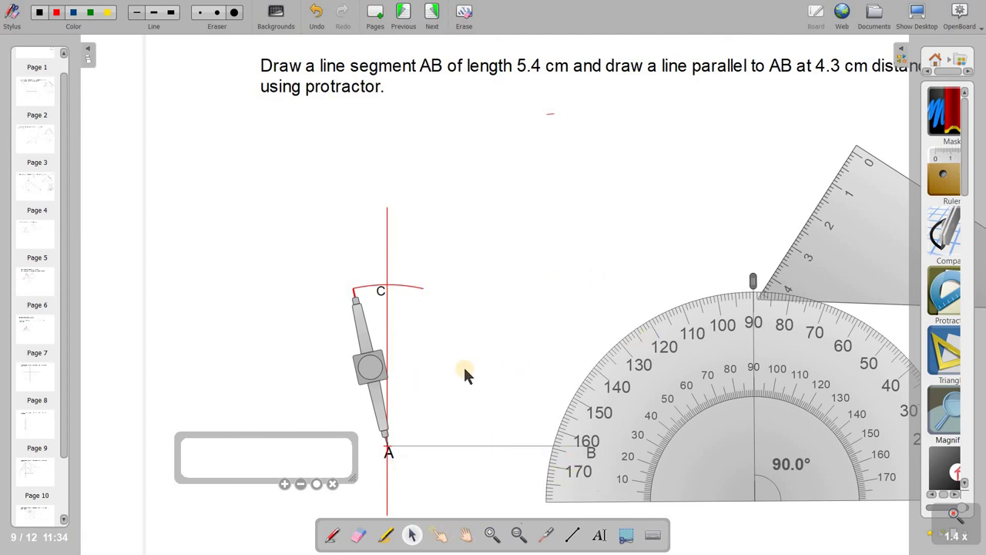
# Step: Rotate the protractor so its baseline lies along the red perpendicular and place its centre on point C
pyautogui.moveTo(649, 389)
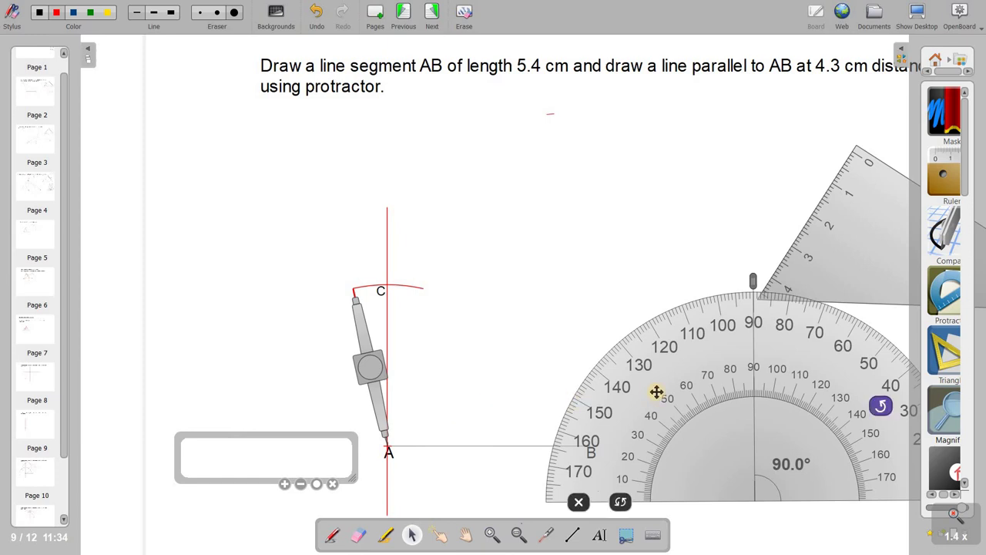
pyautogui.moveTo(660, 380); pyautogui.dragTo(497, 172)
pyautogui.moveTo(716, 198); pyautogui.dragTo(656, 380)
pyautogui.moveTo(609, 270); pyautogui.dragTo(450, 267)
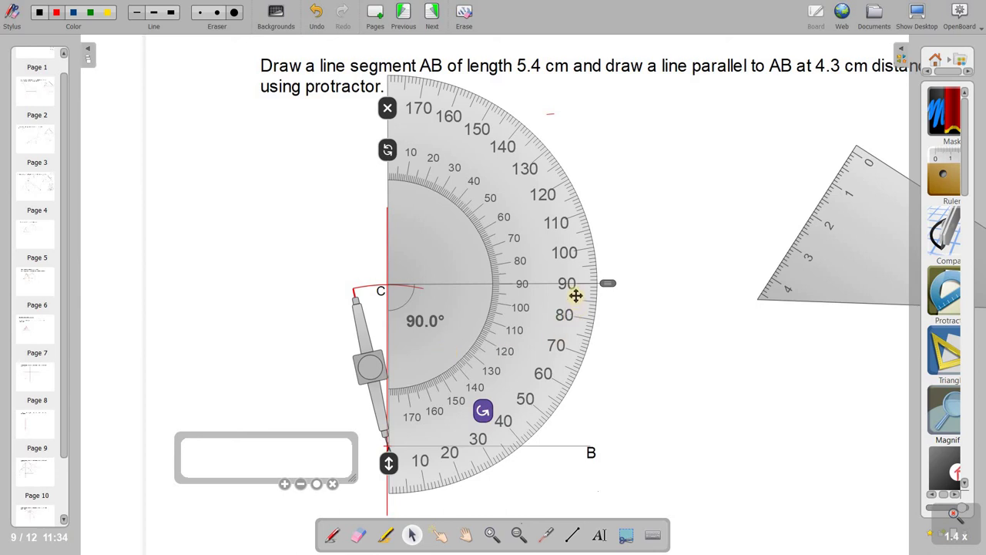
# Step: Draw a straight red line from C along the protractor's 90° marker, extending past the protractor's edge
pyautogui.click(570, 535)
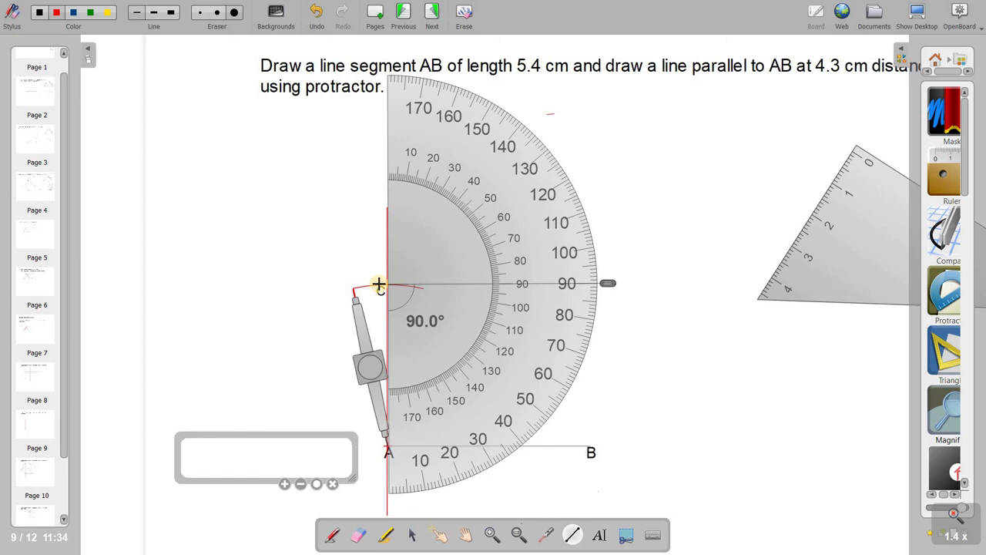
pyautogui.moveTo(380, 287); pyautogui.dragTo(552, 284)
pyautogui.moveTo(677, 289); pyautogui.dragTo(715, 286)
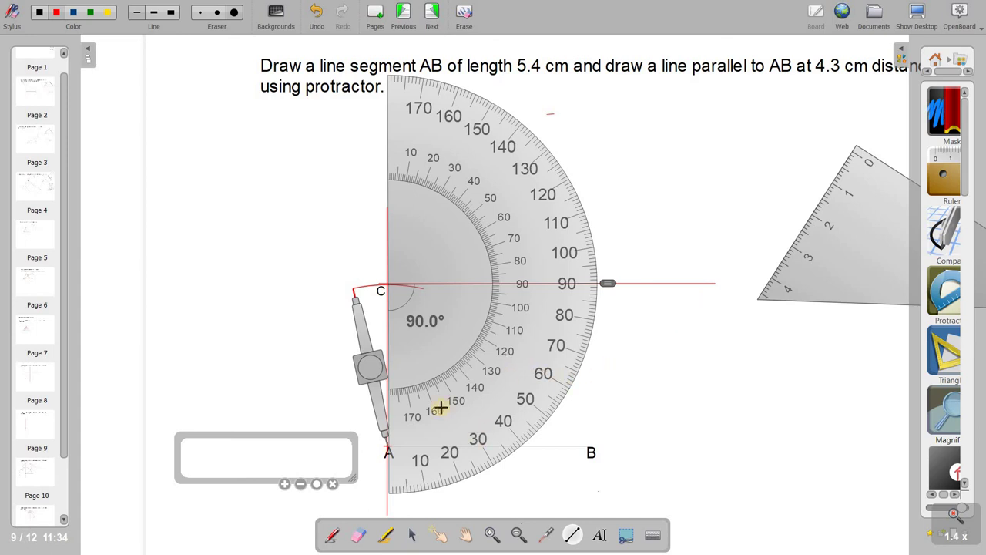
# Step: Add the text label D on the red line through C, just beyond the protractor's 90° mark
pyautogui.click(601, 538)
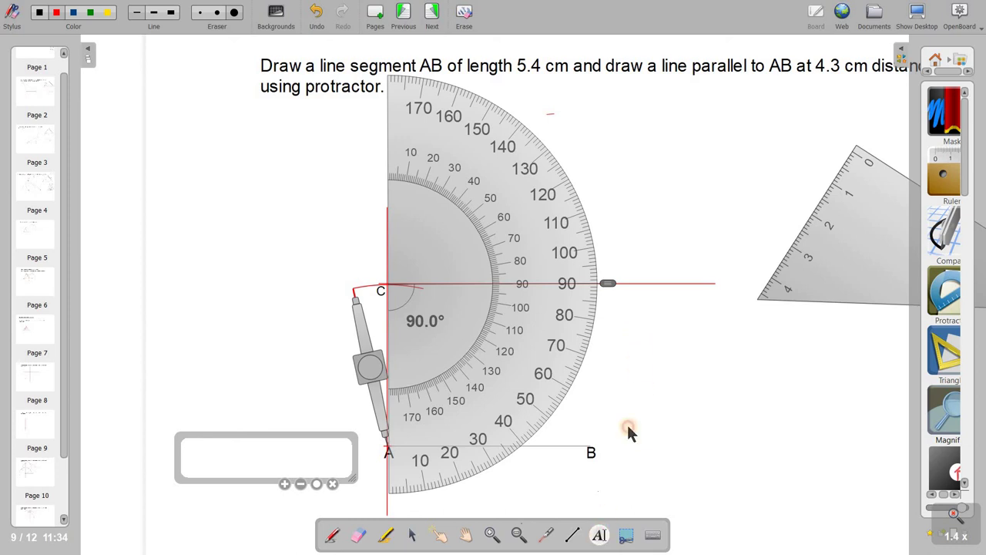
pyautogui.click(656, 305)
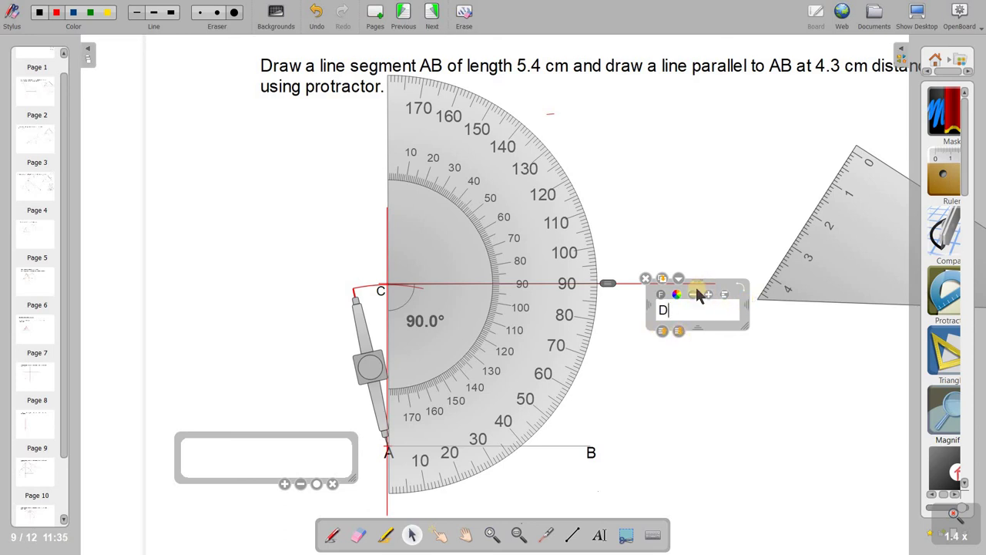
pyautogui.moveTo(691, 288); pyautogui.dragTo(668, 269)
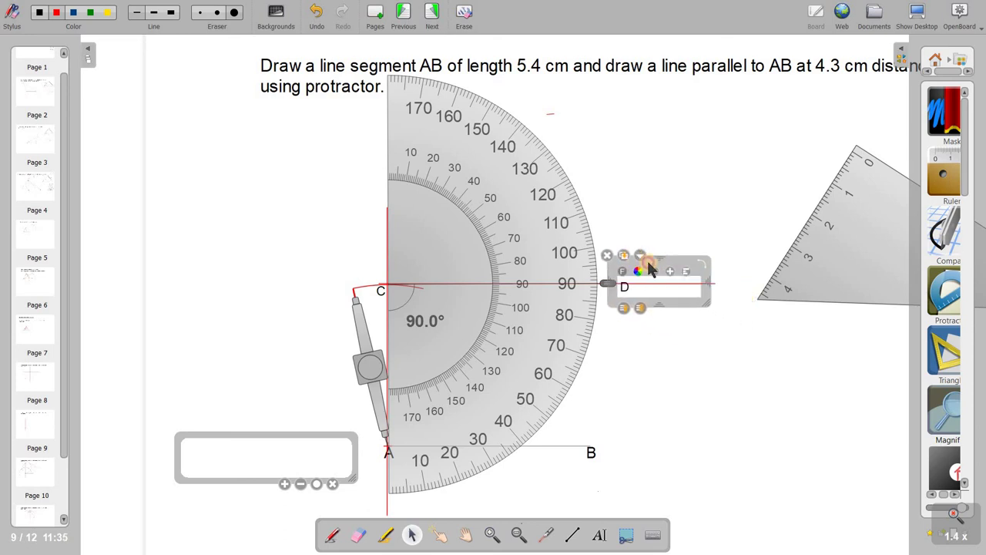
pyautogui.moveTo(650, 267); pyautogui.dragTo(651, 271)
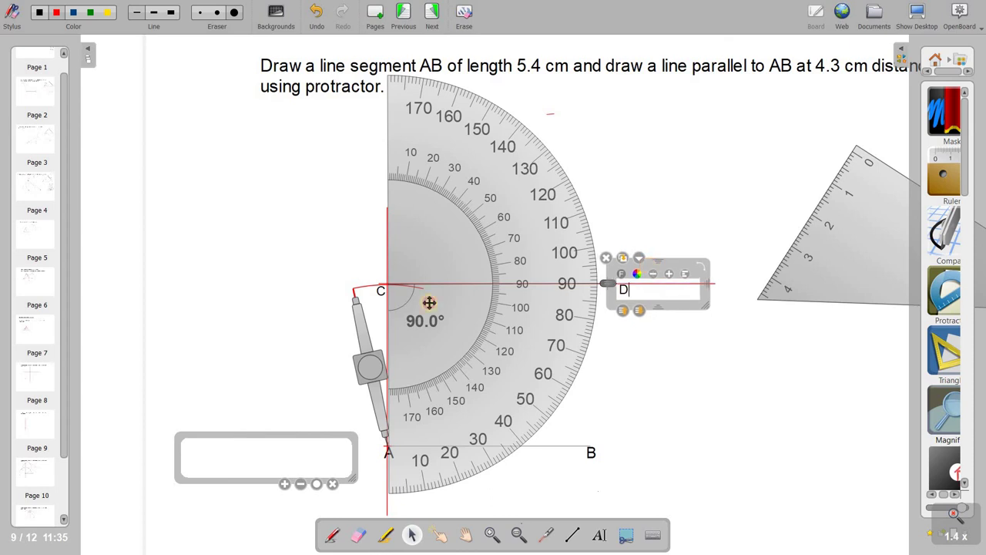
pyautogui.click(695, 356)
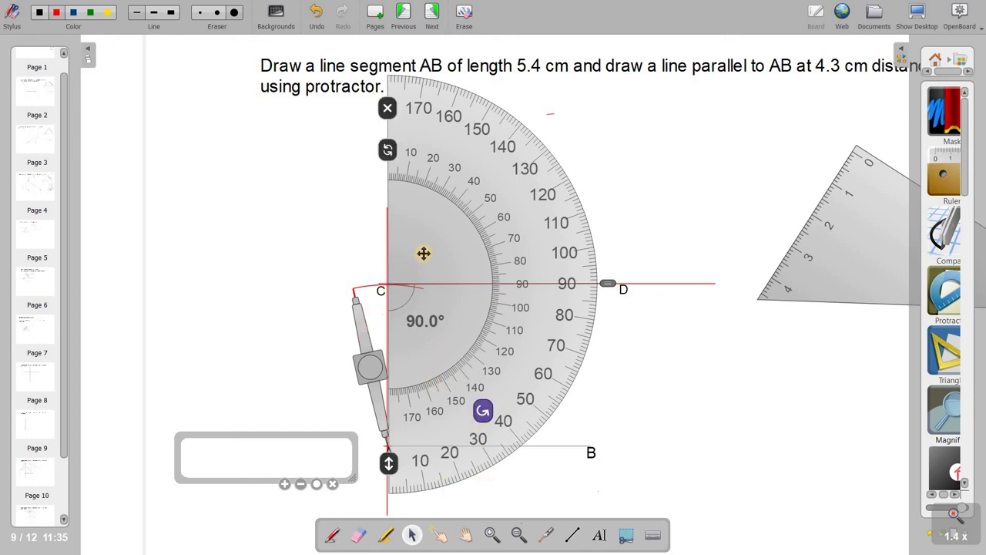
# Step: Move the protractor away from the construction to beside the set square and remove the magnifier from the page
pyautogui.moveTo(423, 251); pyautogui.dragTo(832, 432)
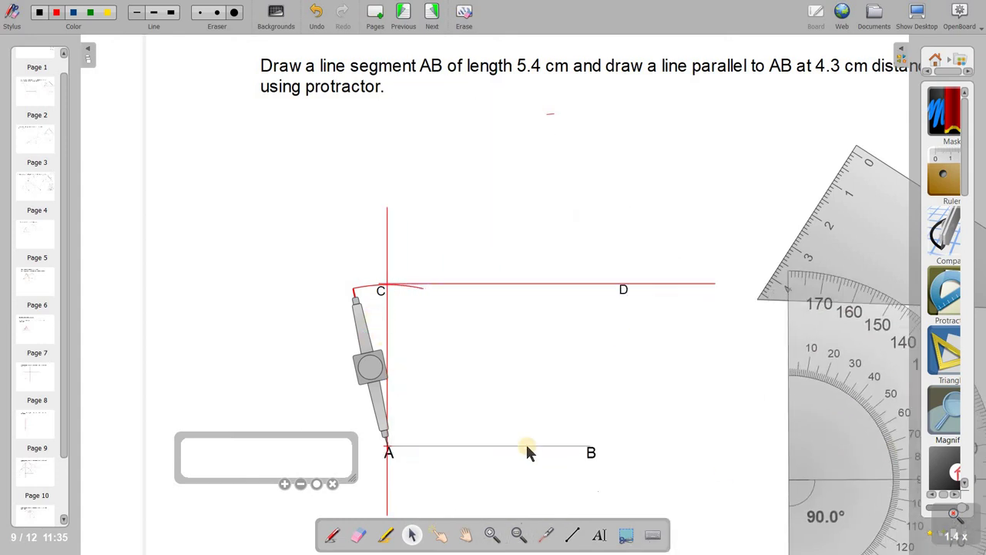
pyautogui.click(333, 484)
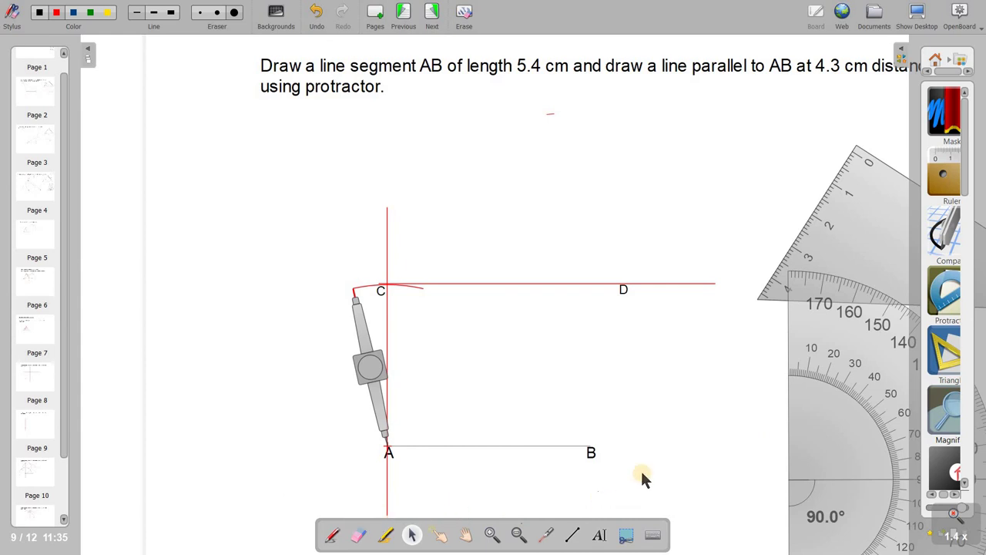